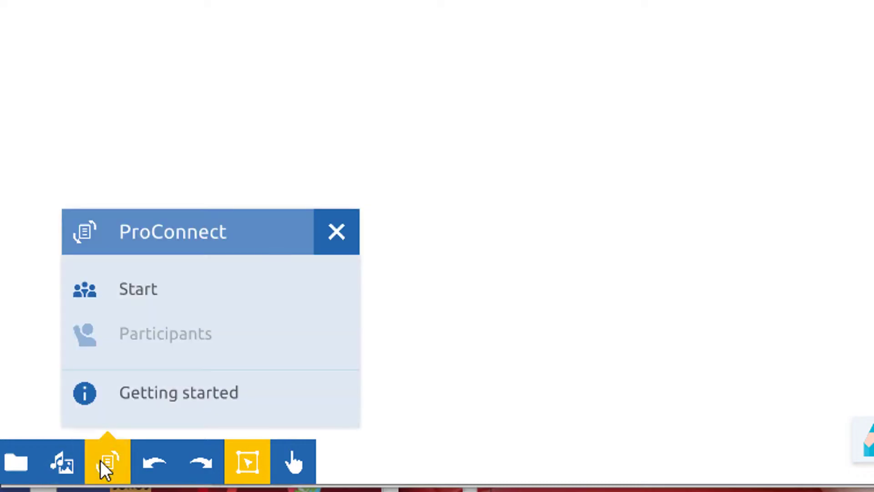
Start a ProConnect session from the ProConnect menu to get a group code.
{"action": "left_click", "coordinate": [152, 292]}
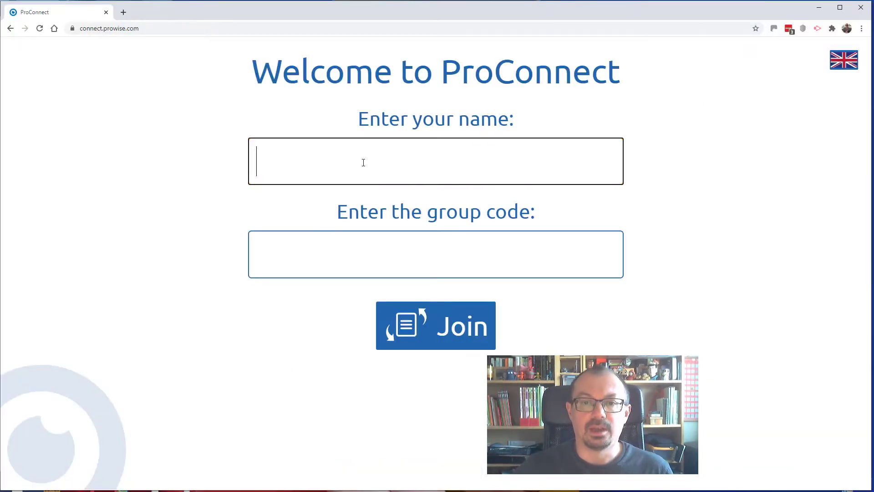
Join the ProConnect session by entering a participant name and the group code.
{"action": "type", "text": "Danny"}
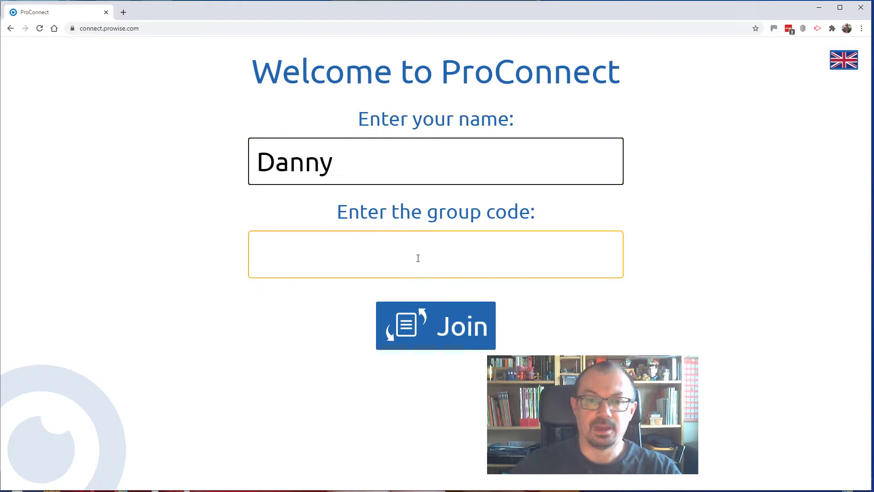
{"action": "left_click", "coordinate": [405, 252]}
{"action": "type", "text": "1"}
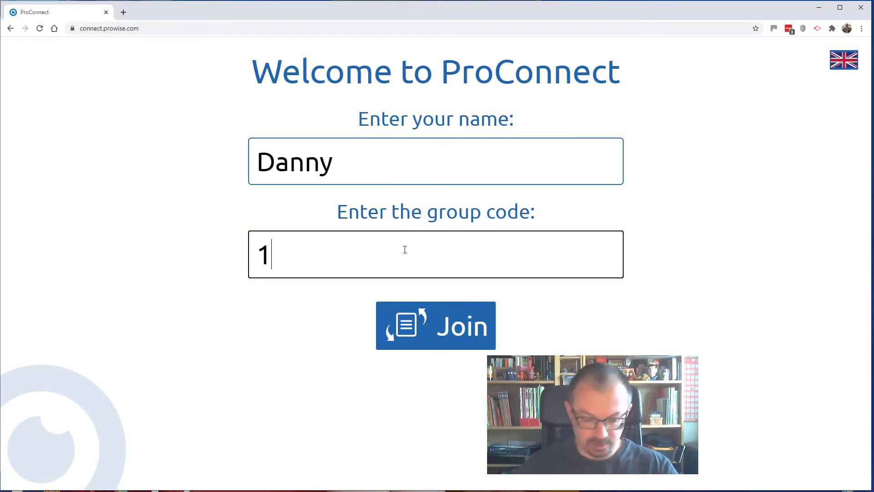
{"action": "type", "text": "1376514"}
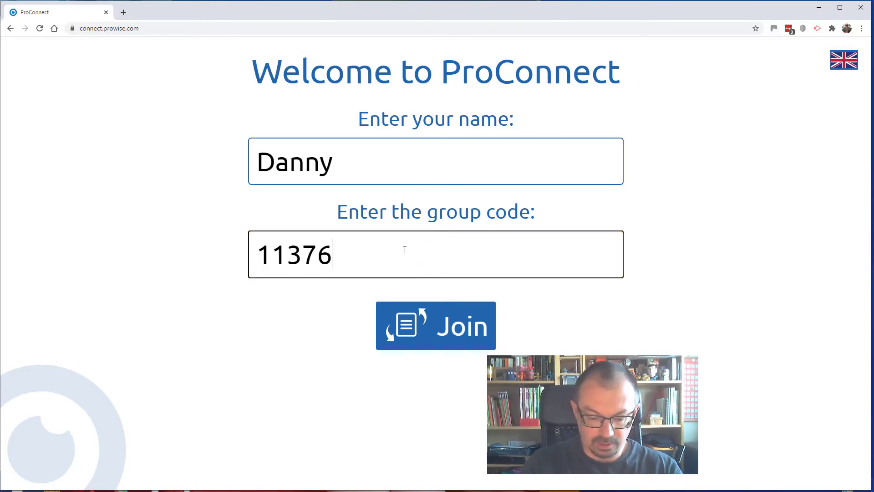
{"action": "left_click", "coordinate": [429, 327]}
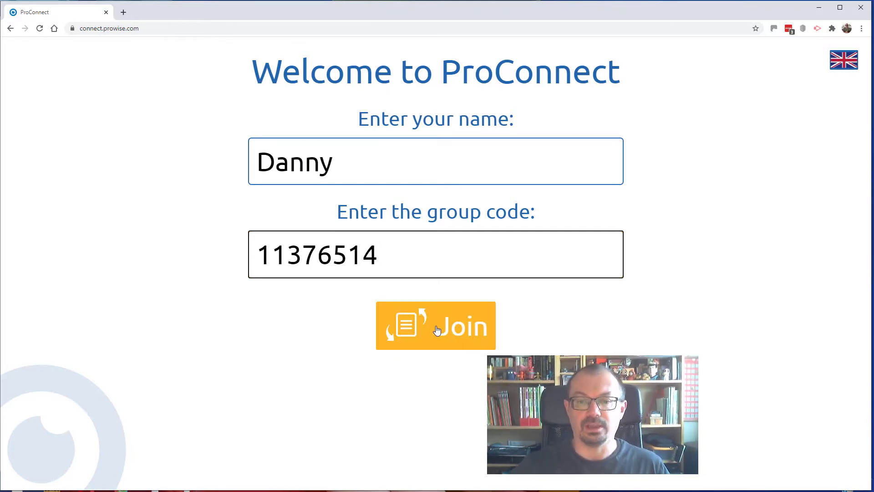
{"action": "left_click", "coordinate": [438, 330]}
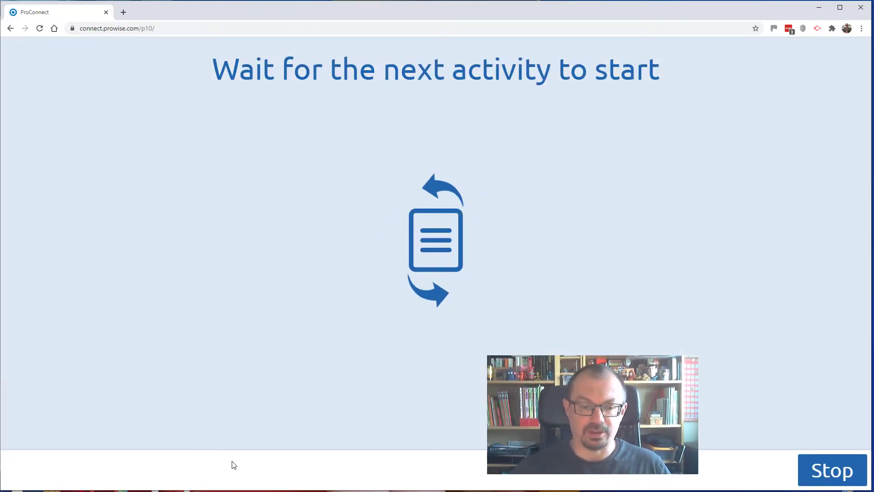
Return to Presenter and go to page 2, the skeleton femur question.
{"action": "key", "text": "alt+Tab"}
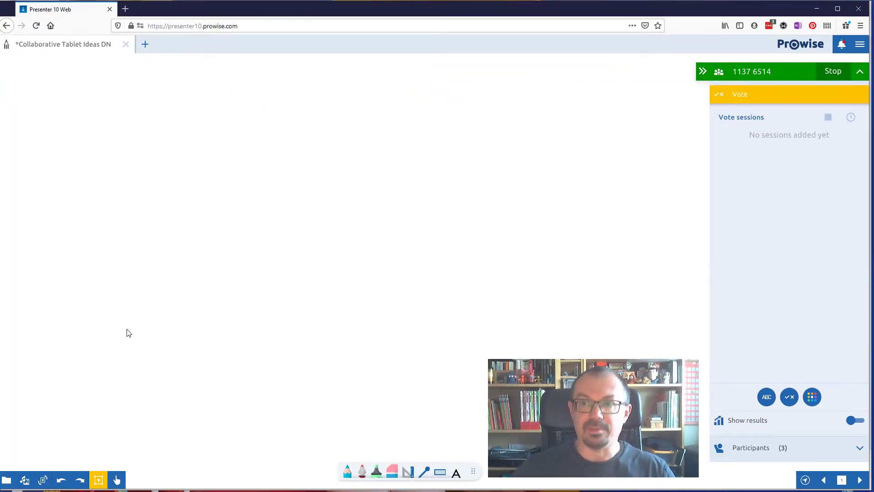
{"action": "left_click", "coordinate": [860, 480]}
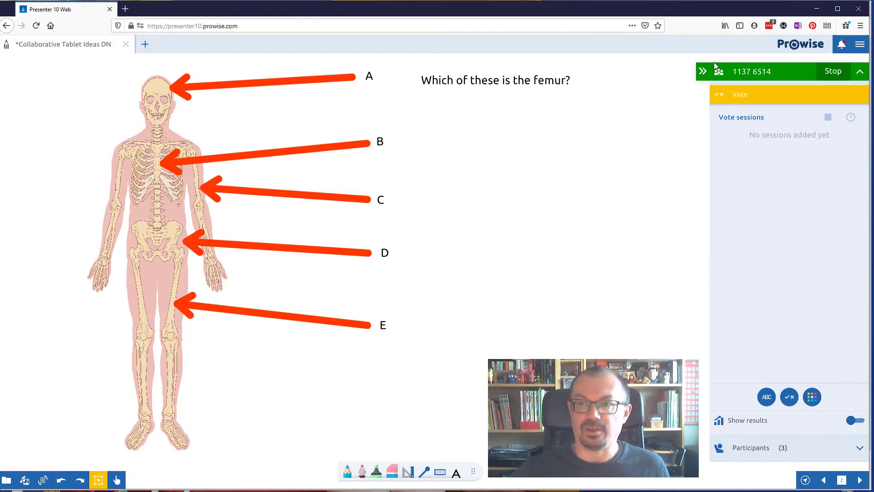
Send a multiple-choice vote with answer options A, B, C, D and E.
{"action": "left_click", "coordinate": [861, 72]}
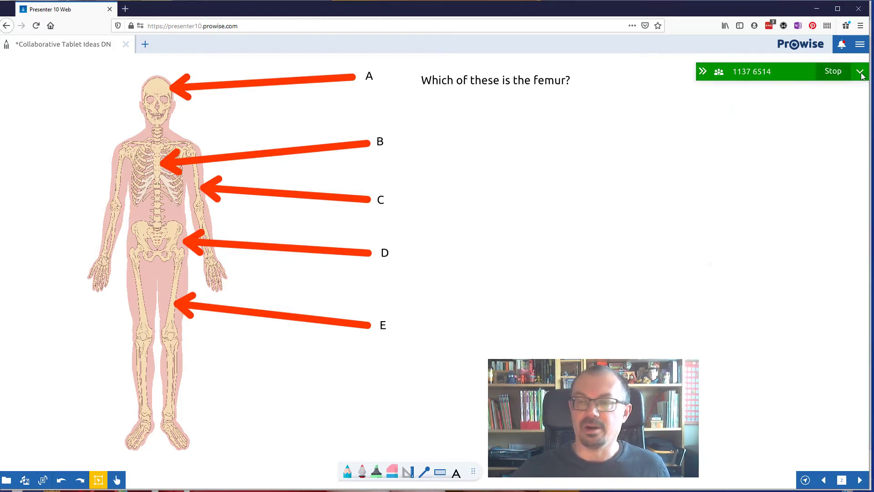
{"action": "left_click", "coordinate": [861, 73]}
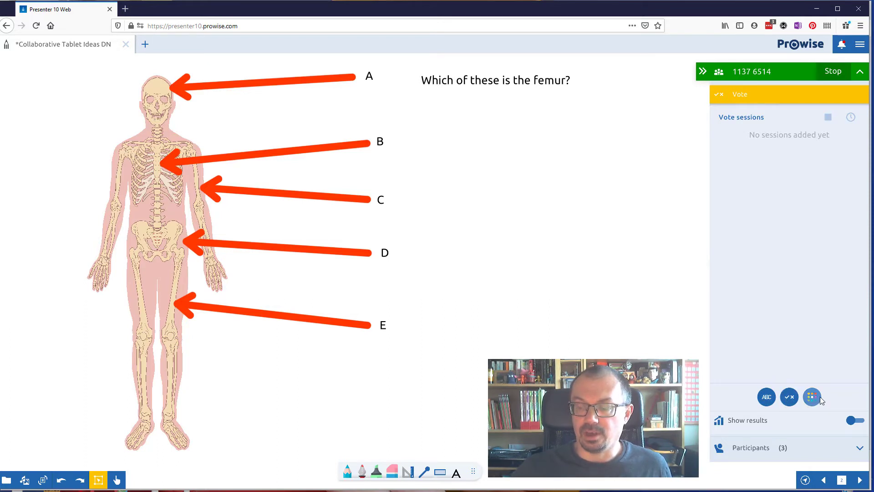
{"action": "left_click", "coordinate": [767, 398]}
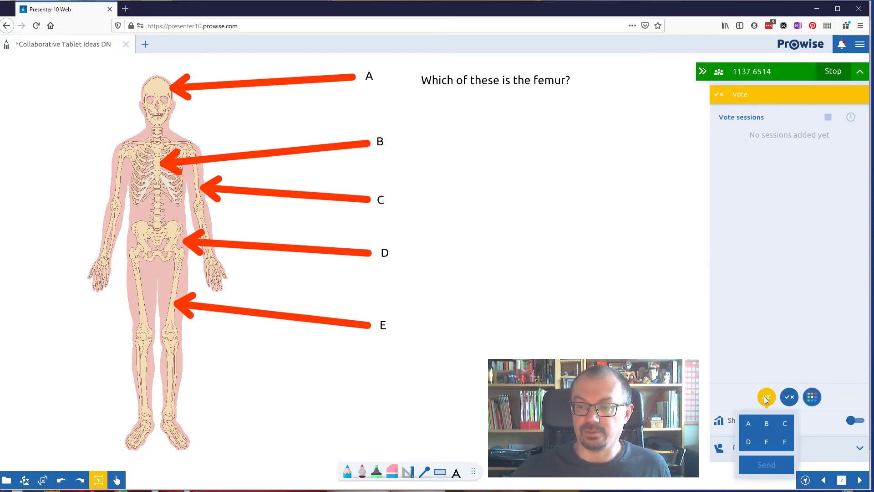
{"action": "left_click", "coordinate": [767, 445]}
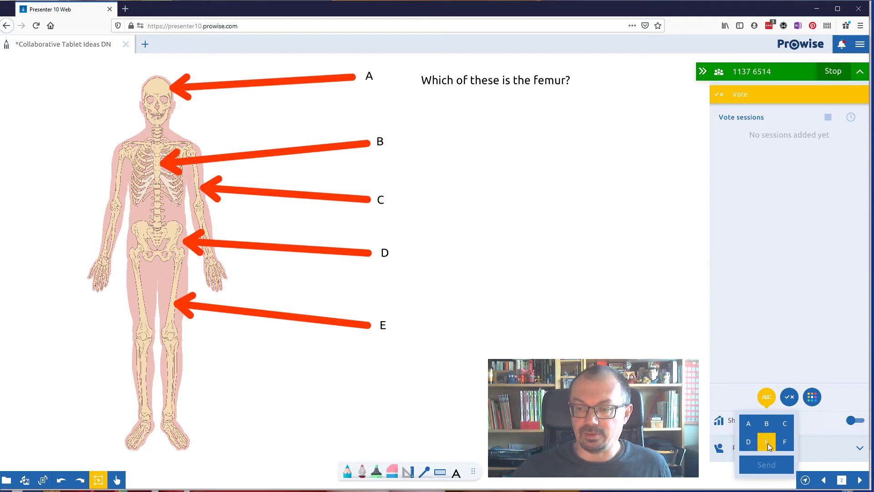
{"action": "left_click", "coordinate": [748, 442]}
{"action": "left_click", "coordinate": [748, 424]}
{"action": "left_click", "coordinate": [766, 423]}
{"action": "left_click", "coordinate": [785, 425]}
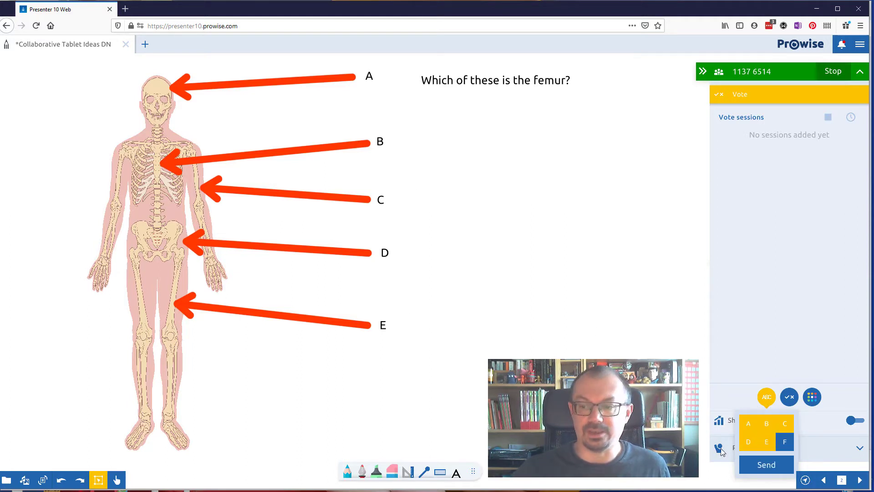
{"action": "left_click", "coordinate": [768, 465]}
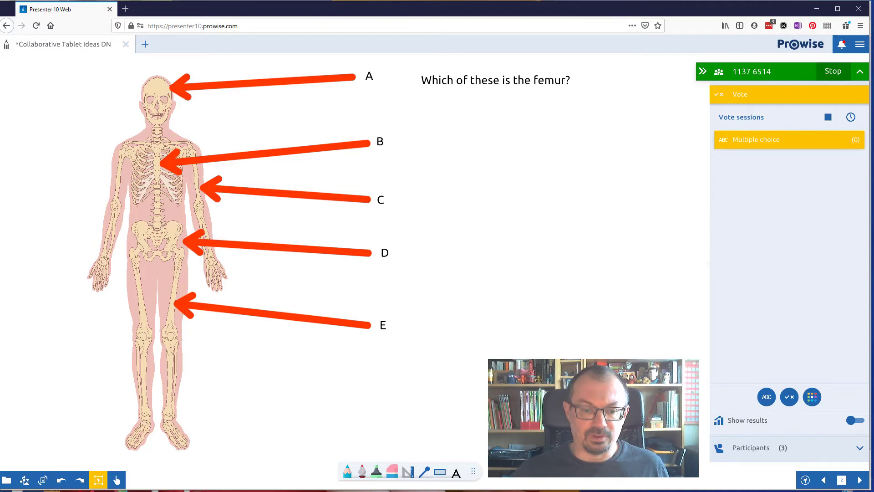
Vote A on the femur question in ProConnect, then return to Presenter.
{"action": "left_click", "coordinate": [268, 476]}
{"action": "left_click", "coordinate": [289, 137]}
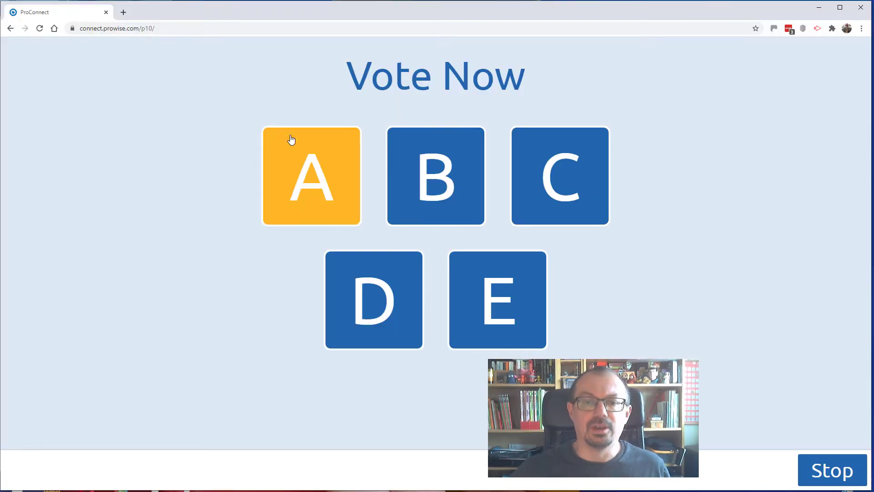
{"action": "left_click", "coordinate": [523, 214]}
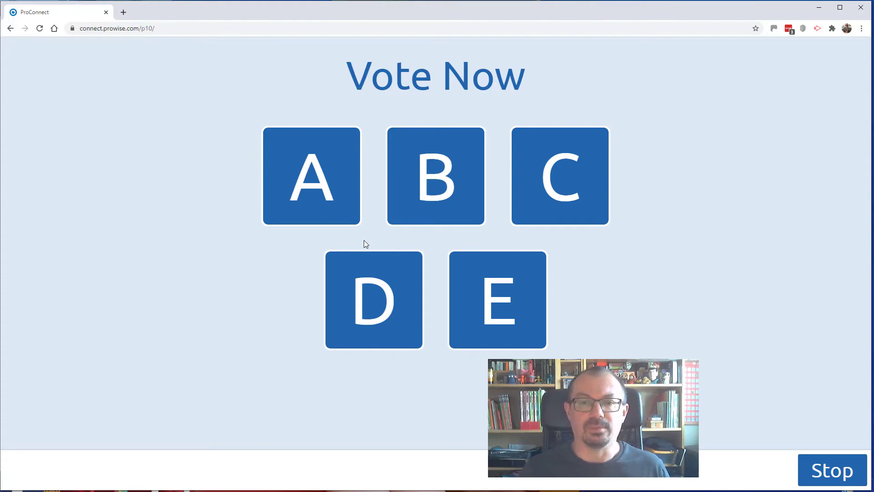
{"action": "left_click", "coordinate": [310, 175]}
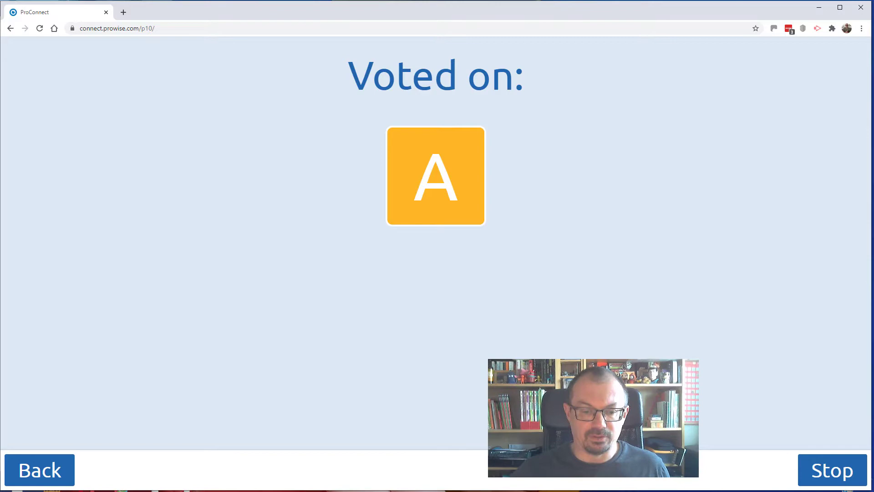
{"action": "key", "text": "alt+Tab"}
Show participants, femur vote results and individual answers, then advance to the Eiffel Tower page.
{"action": "left_click", "coordinate": [861, 450]}
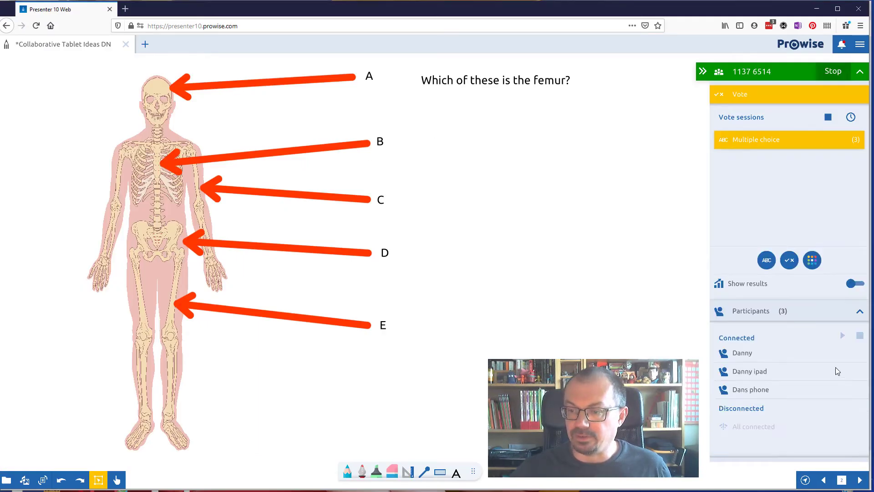
{"action": "left_click", "coordinate": [748, 285]}
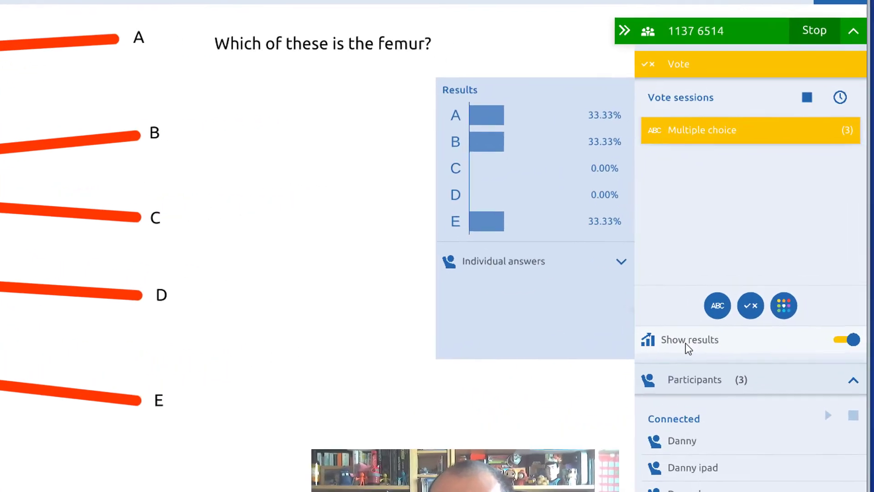
{"action": "left_click", "coordinate": [622, 261]}
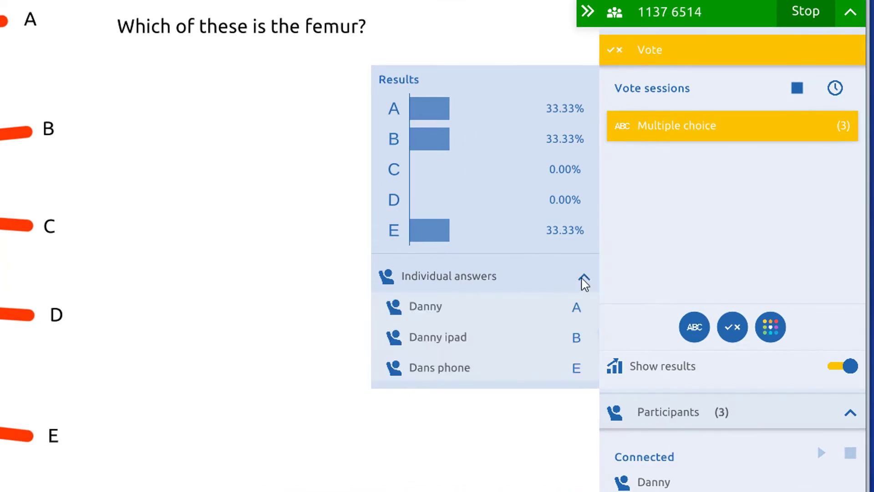
{"action": "left_click", "coordinate": [584, 275]}
{"action": "left_click", "coordinate": [585, 277]}
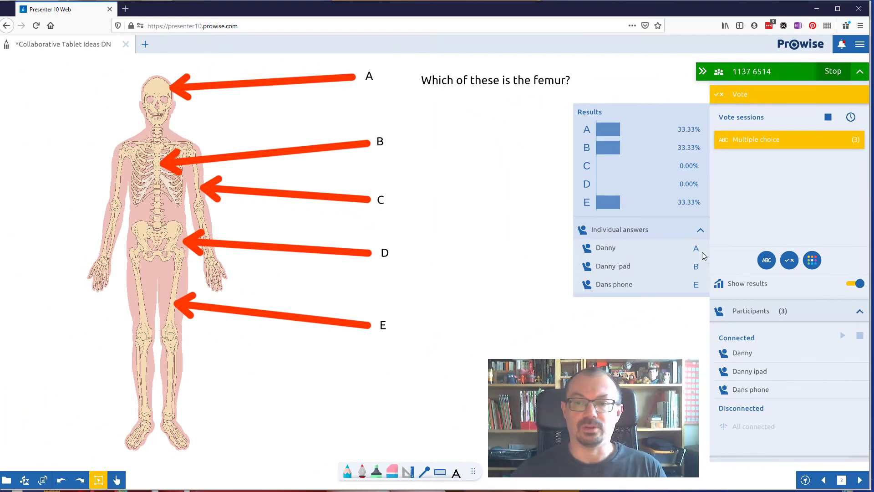
{"action": "key", "text": "Right"}
{"action": "left_click", "coordinate": [744, 286]}
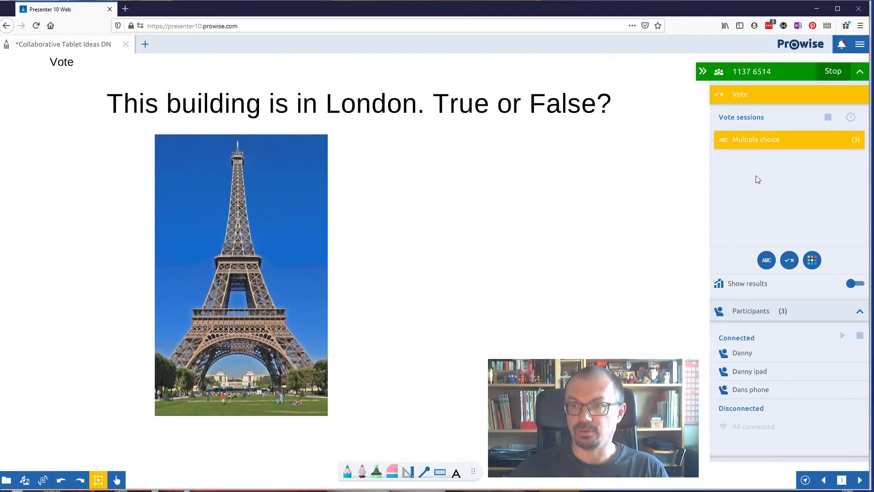
Send a True/False vote, answer True on a device, and show the 66.67%/33.33% results.
{"action": "left_click", "coordinate": [790, 262]}
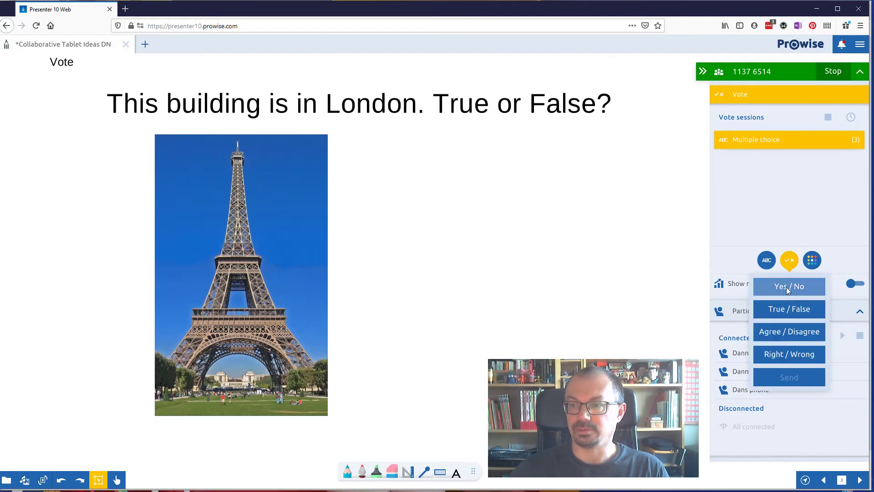
{"action": "left_click", "coordinate": [794, 311]}
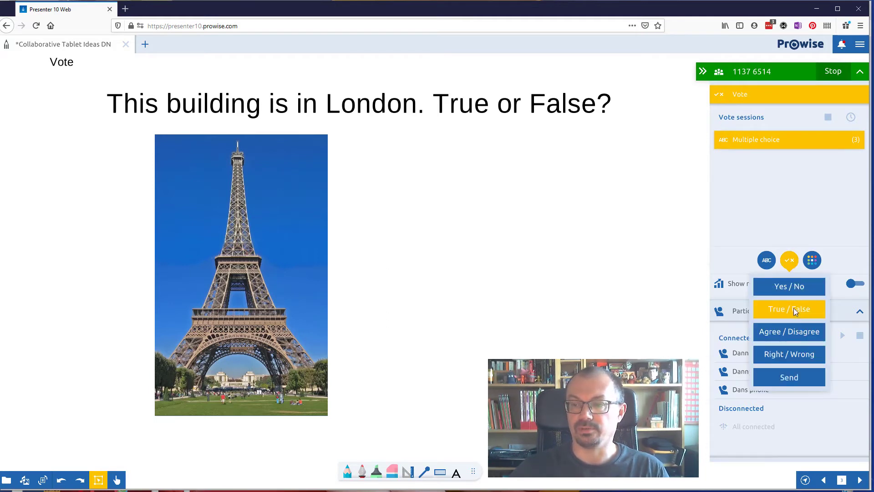
{"action": "left_click", "coordinate": [783, 379]}
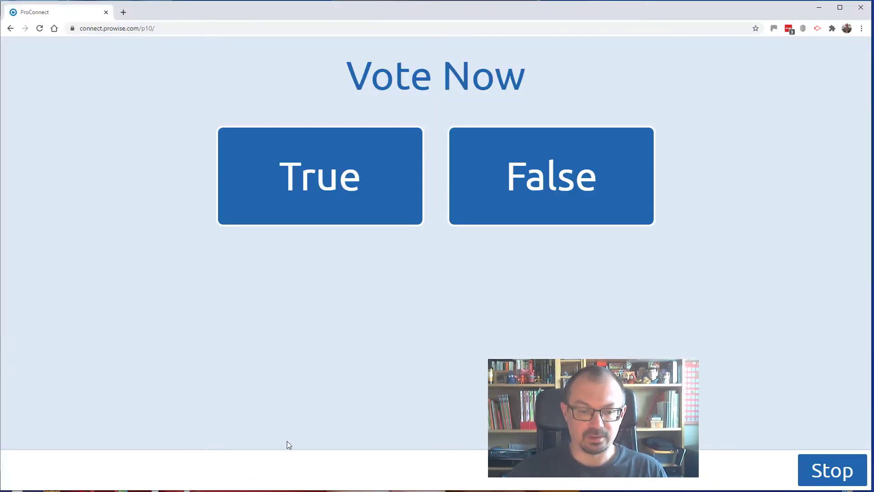
{"action": "left_click", "coordinate": [266, 214]}
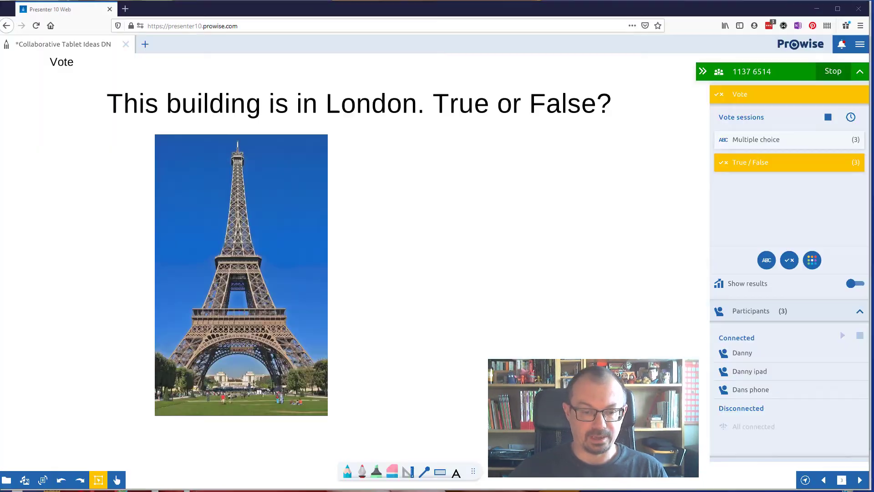
{"action": "left_click", "coordinate": [742, 283]}
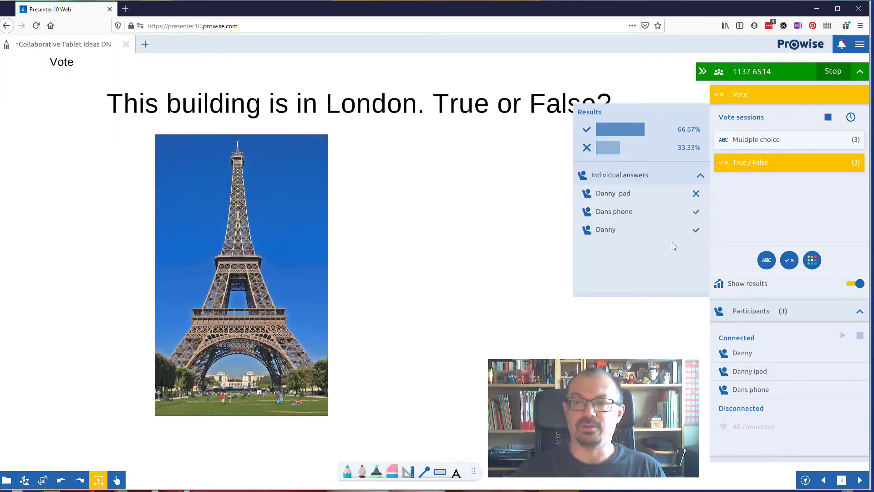
Collapse the individual answers list and open the colour vote options.
{"action": "left_click", "coordinate": [700, 177]}
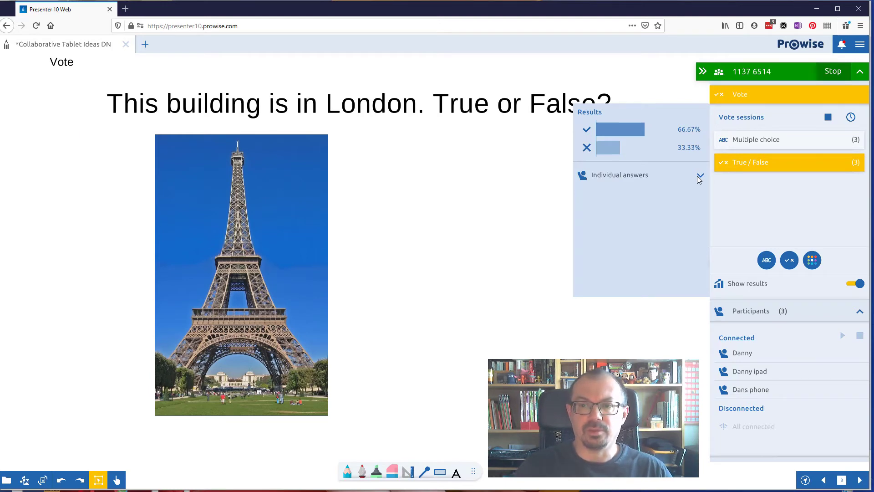
{"action": "left_click", "coordinate": [812, 260]}
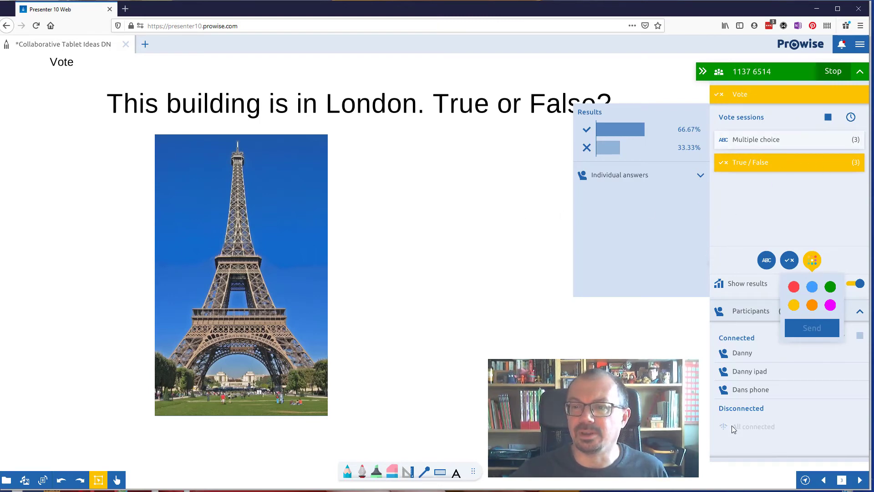
Go to the blank page, hide the results, and handwrite the letters A to D.
{"action": "left_click", "coordinate": [859, 480]}
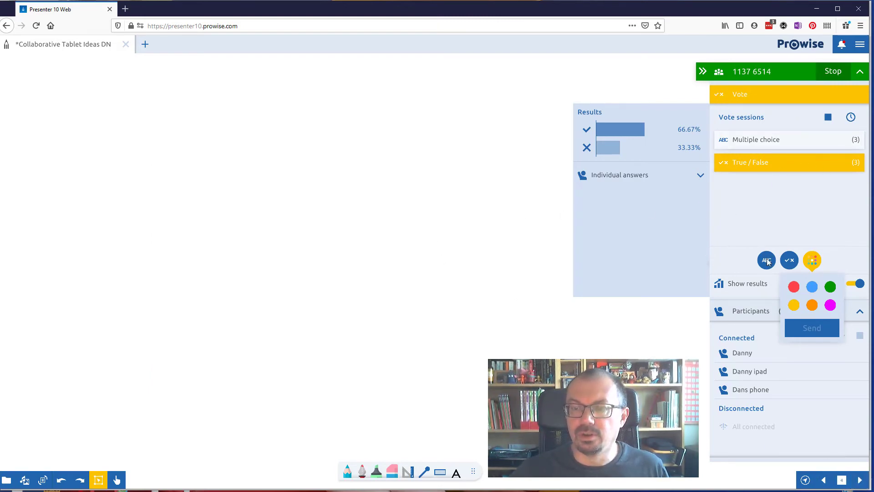
{"action": "left_click", "coordinate": [714, 290]}
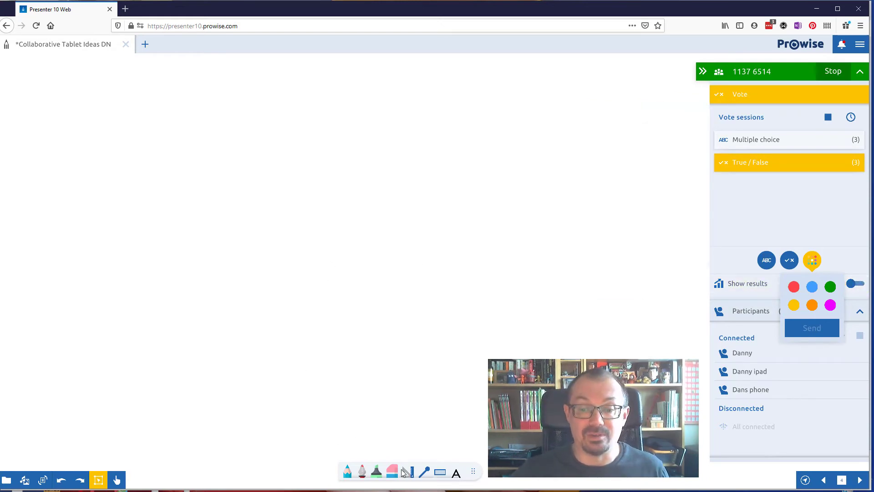
{"action": "left_click", "coordinate": [347, 473]}
{"action": "mouse_move", "coordinate": [147, 174]}
{"action": "left_mouse_down"}
{"action": "mouse_move", "coordinate": [156, 143]}
{"action": "mouse_move", "coordinate": [181, 171]}
{"action": "mouse_move", "coordinate": [188, 165]}
{"action": "left_mouse_up"}
{"action": "mouse_move", "coordinate": [148, 208]}
{"action": "left_mouse_down"}
{"action": "mouse_move", "coordinate": [166, 226]}
{"action": "mouse_move", "coordinate": [150, 234]}
{"action": "mouse_move", "coordinate": [157, 270]}
{"action": "mouse_move", "coordinate": [144, 321]}
{"action": "left_mouse_up"}
{"action": "mouse_move", "coordinate": [138, 295]}
{"action": "left_mouse_down"}
{"action": "mouse_move", "coordinate": [163, 298]}
{"action": "mouse_move", "coordinate": [133, 319]}
{"action": "left_mouse_up"}
Draw answer lines beside each of the letters A, B, C and D.
{"action": "left_click_drag", "start_coordinate": [199, 146], "coordinate": [276, 153]}
{"action": "left_click_drag", "start_coordinate": [208, 191], "coordinate": [264, 206]}
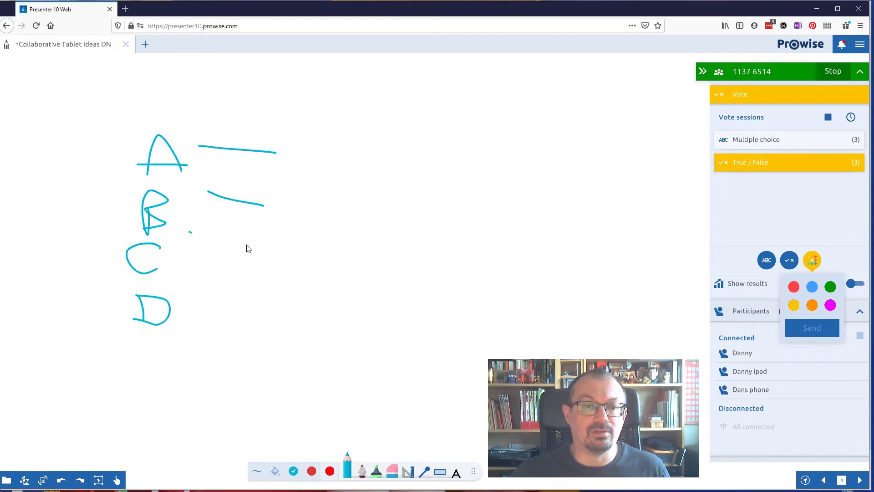
{"action": "left_click_drag", "start_coordinate": [189, 232], "coordinate": [273, 246]}
{"action": "left_click_drag", "start_coordinate": [175, 257], "coordinate": [236, 268]}
{"action": "left_click_drag", "start_coordinate": [207, 306], "coordinate": [262, 314]}
{"action": "left_click_drag", "start_coordinate": [212, 326], "coordinate": [275, 327]}
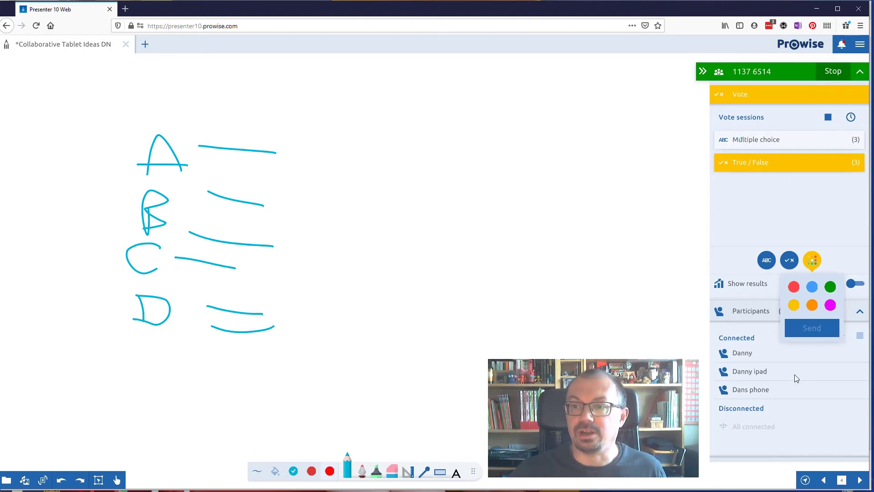
Send a multiple-choice vote with only answers A, B, C and D, excluding E.
{"action": "left_click", "coordinate": [768, 260]}
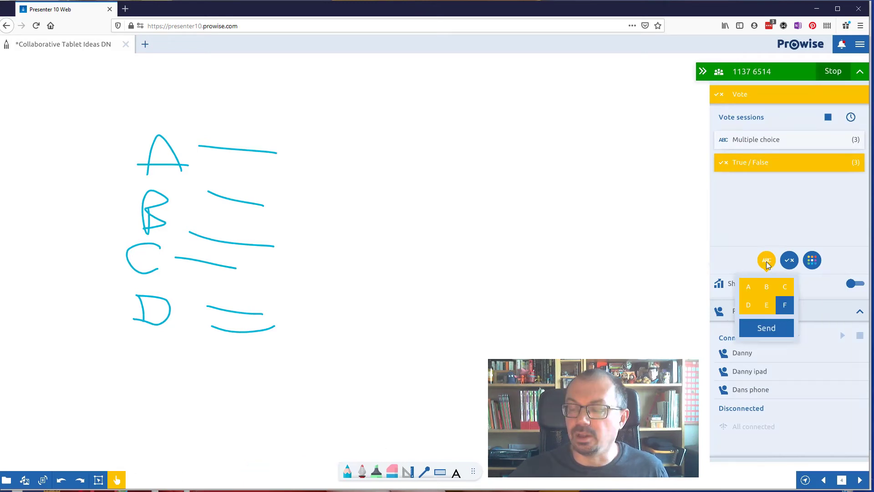
{"action": "left_click", "coordinate": [767, 307]}
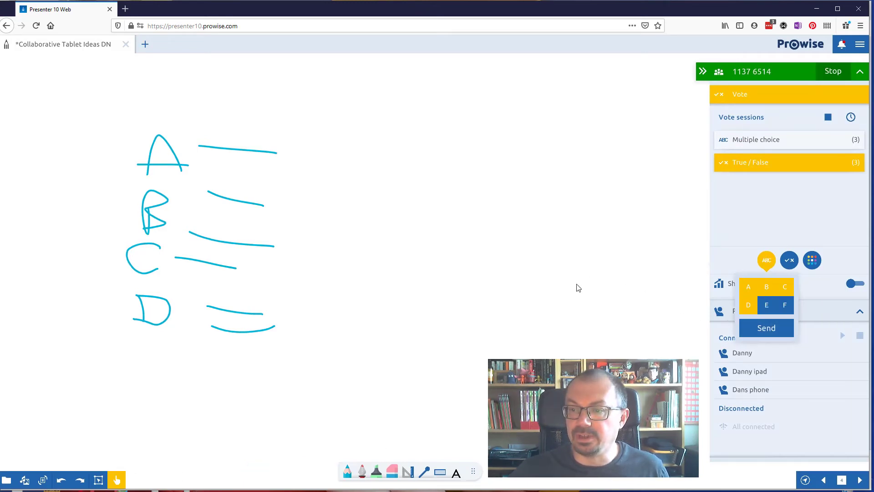
{"action": "left_click", "coordinate": [764, 328]}
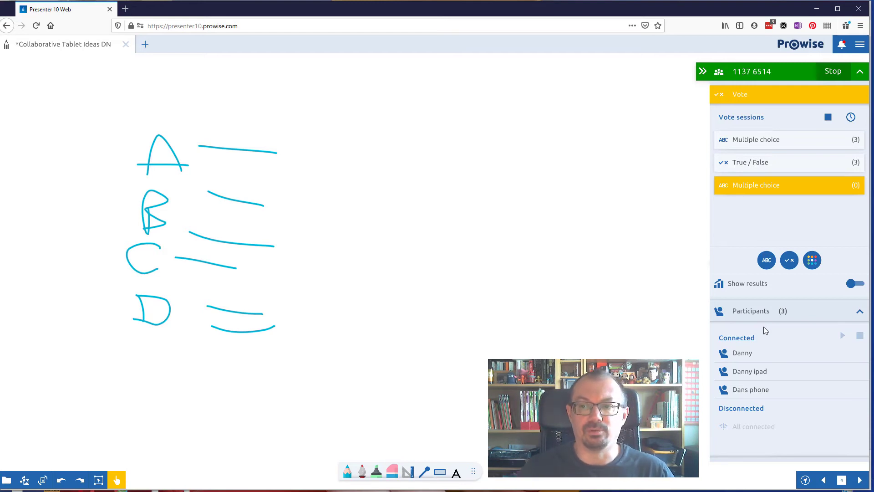
Stop the running ProConnect session, confirming that all participants are disconnected, and return to the whiteboard.
{"action": "left_click", "coordinate": [43, 480]}
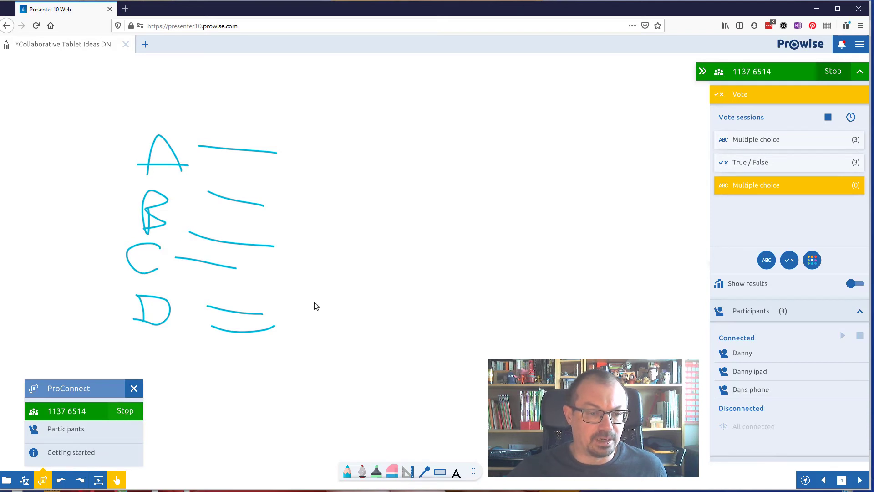
{"action": "left_click", "coordinate": [834, 73]}
{"action": "left_click", "coordinate": [834, 73]}
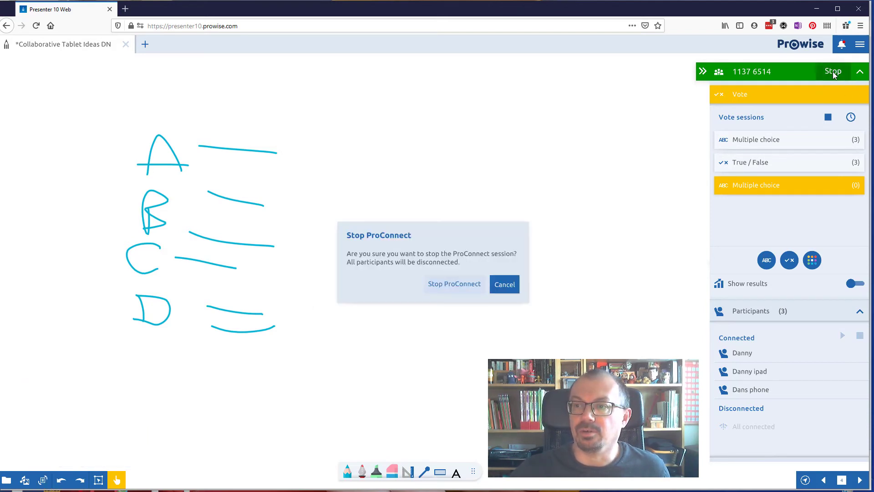
{"action": "left_click", "coordinate": [451, 286]}
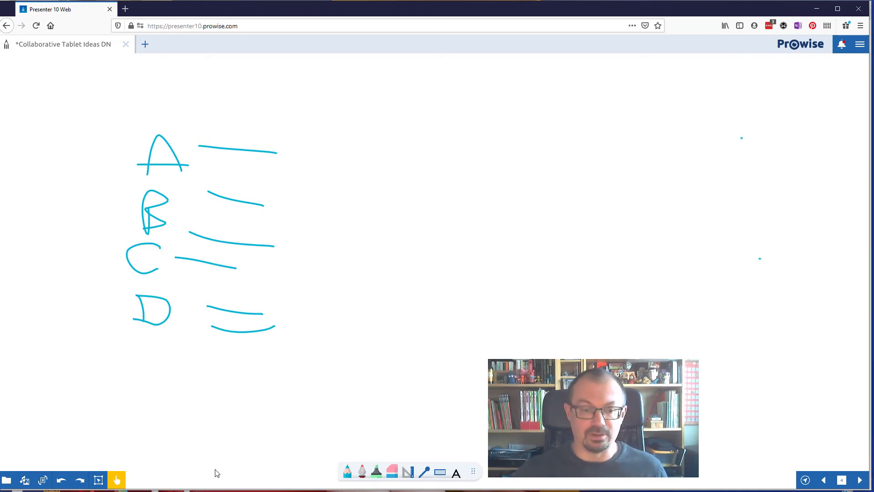
{"action": "left_click", "coordinate": [217, 490]}
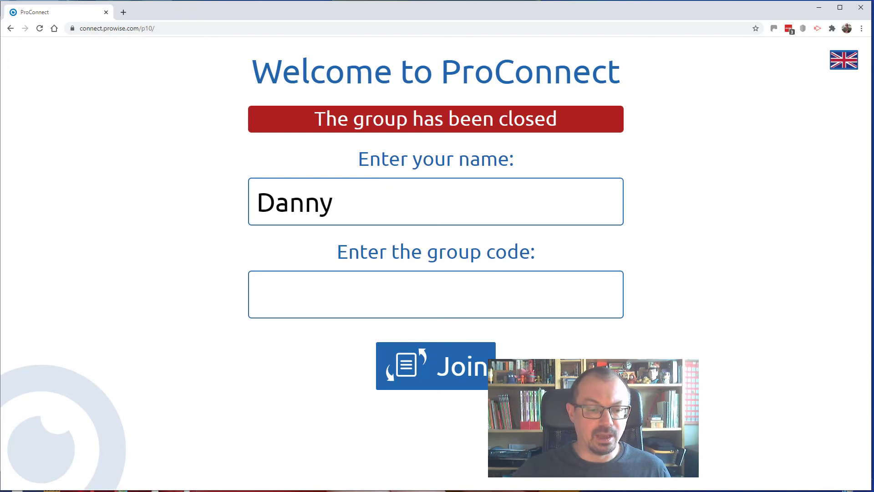
{"action": "key", "text": "alt+Tab"}
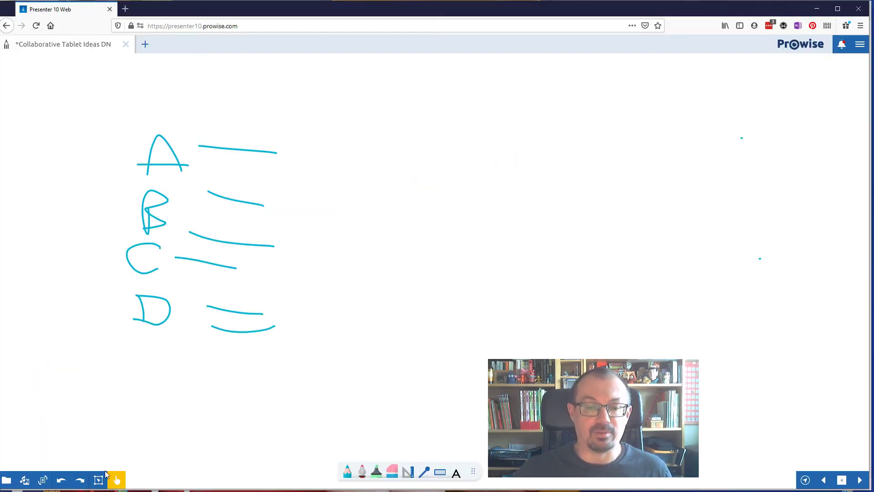
Start a new ProConnect session from the ProConnect menu in the bottom toolbar.
{"action": "left_click", "coordinate": [43, 480]}
{"action": "left_click", "coordinate": [57, 412]}
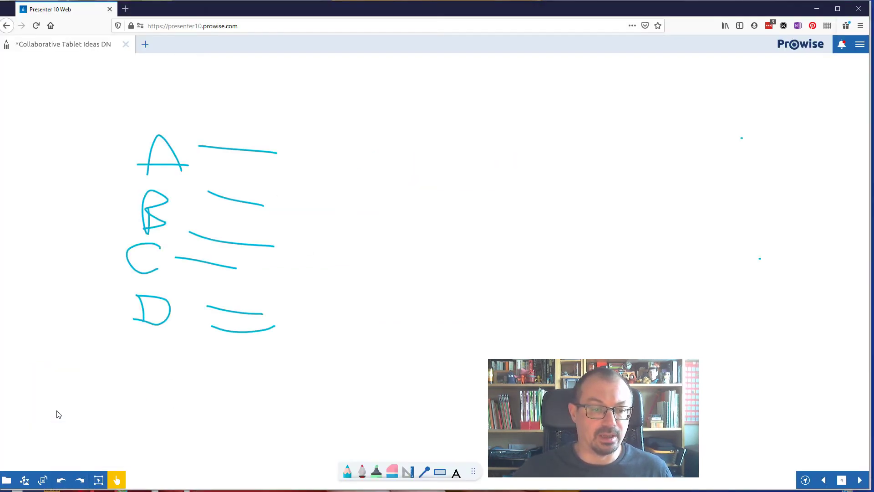